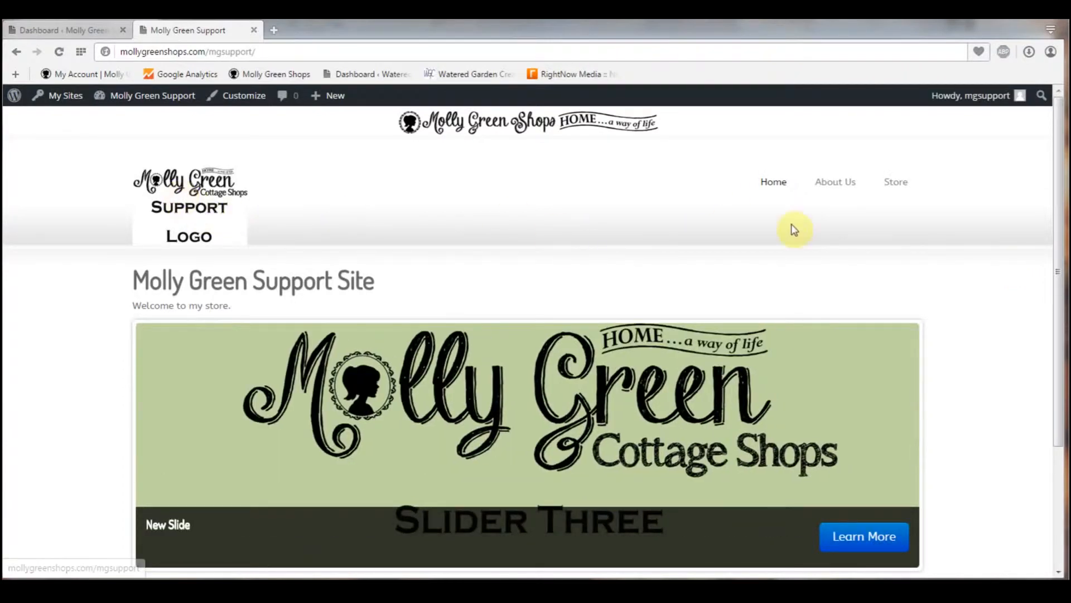
# Step: Look over the support site's home page down to its footer and open the Store page
pyautogui.moveTo(920, 331)
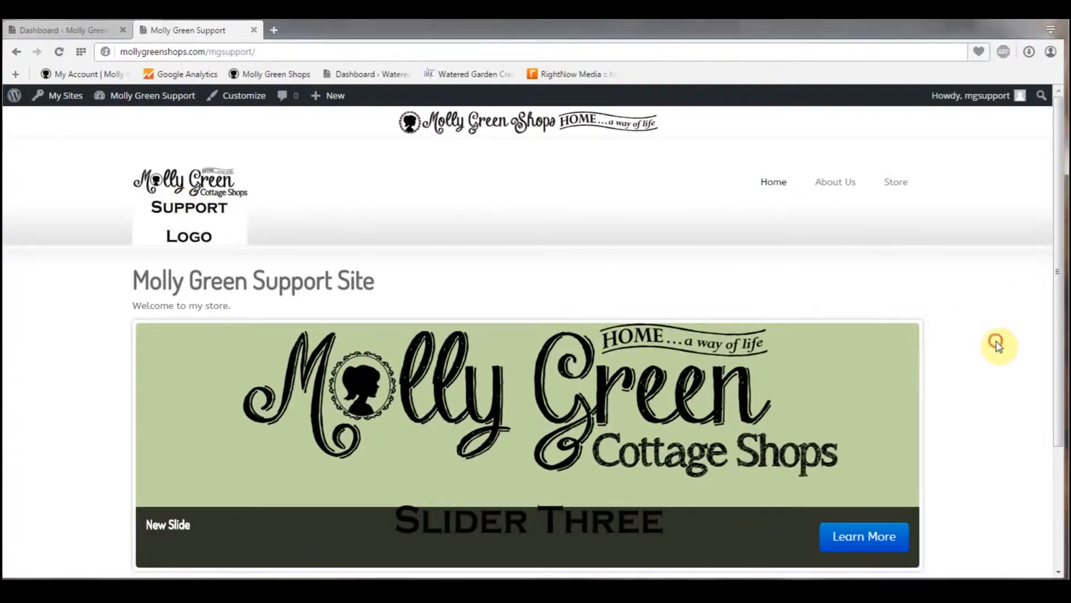
pyautogui.scroll(-3, 996, 343)
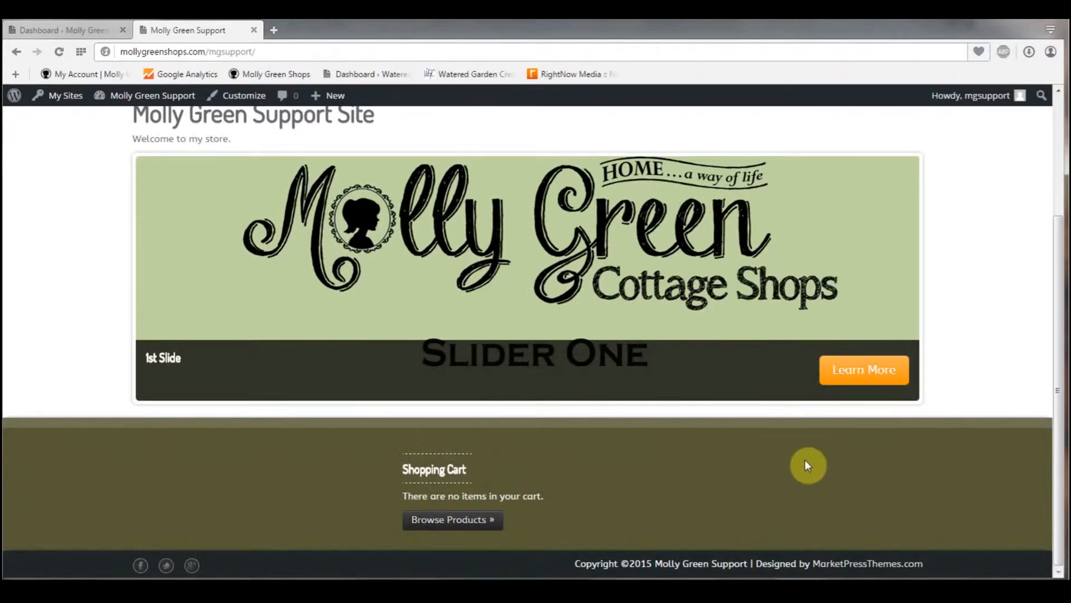
pyautogui.scroll(3, 808, 465)
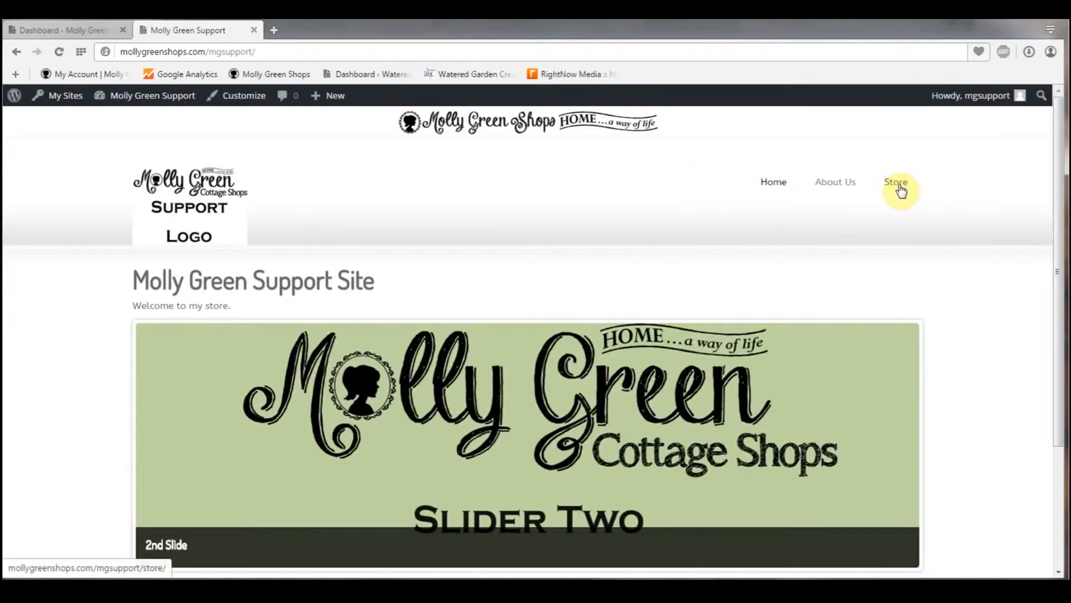
pyautogui.click(898, 189)
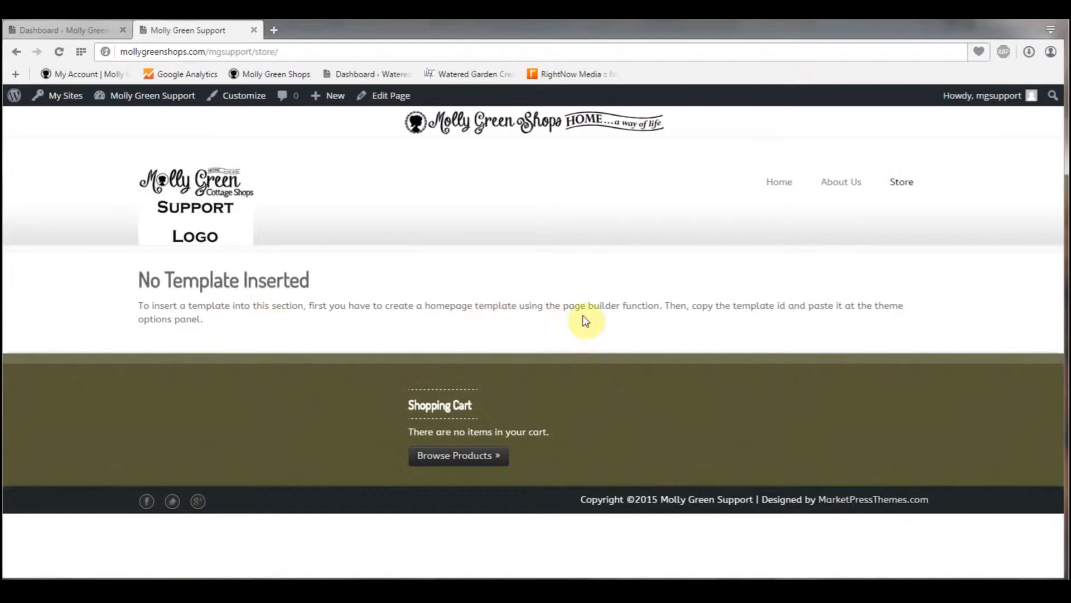
# Step: Create a new page template named Store in the dashboard's Page Builder
pyautogui.click(106, 30)
pyautogui.moveTo(60, 325)
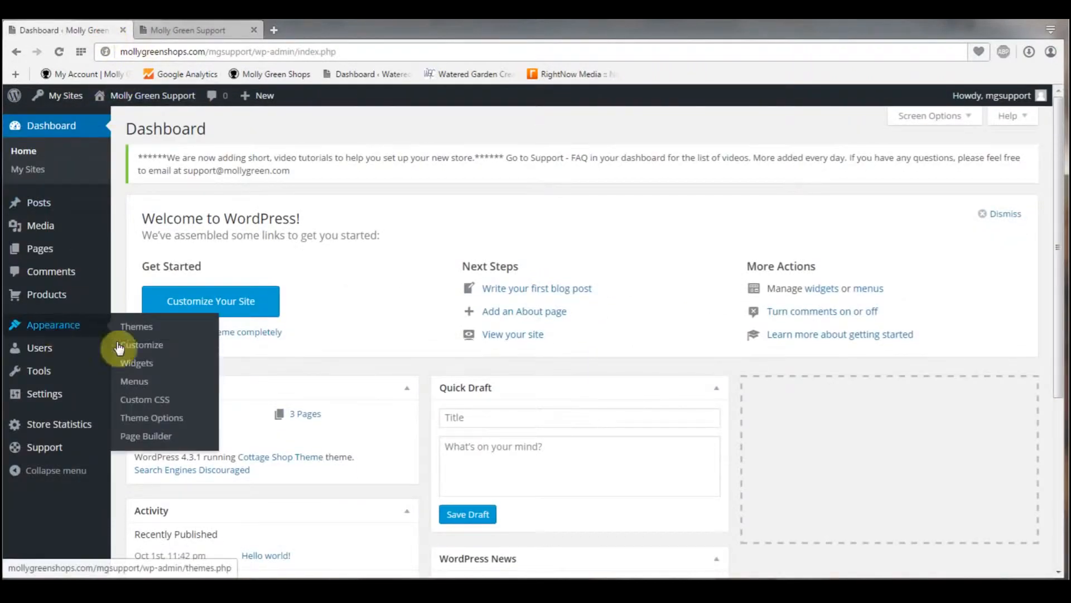
pyautogui.click(146, 437)
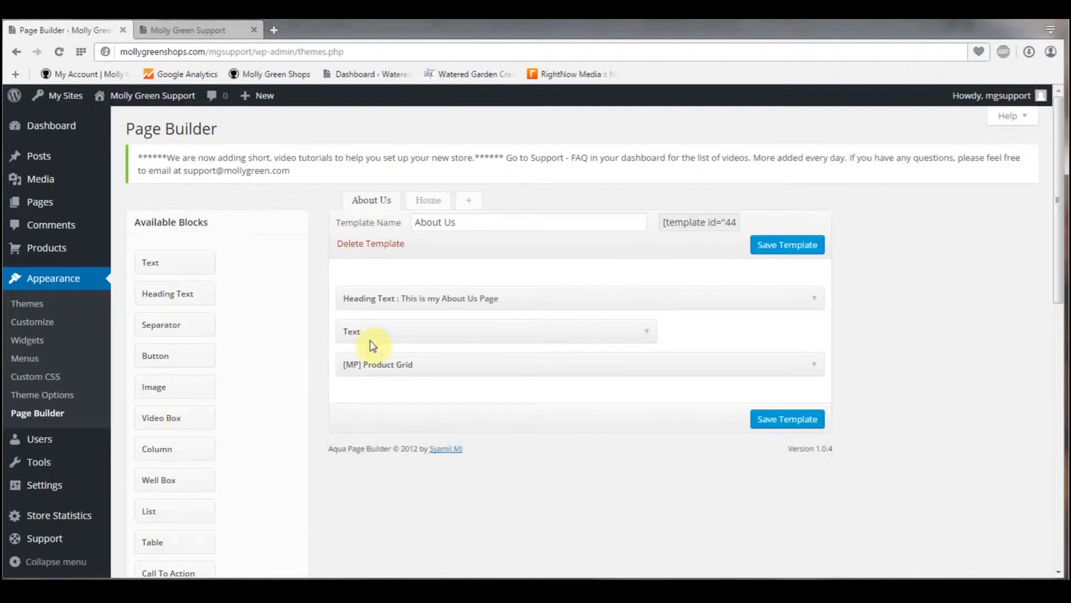
pyautogui.click(472, 205)
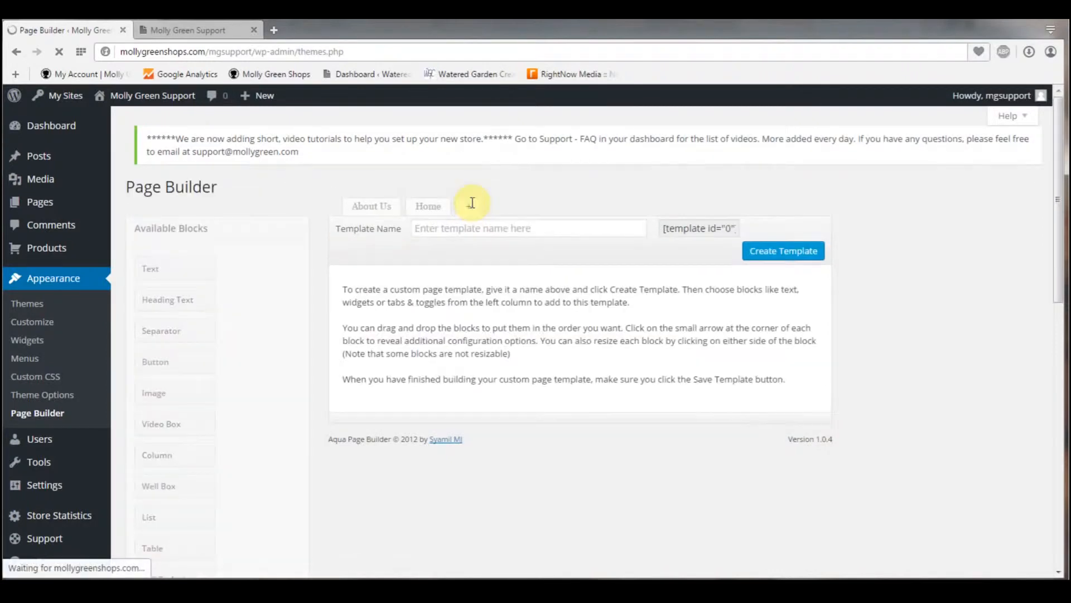
pyautogui.click(474, 222)
pyautogui.write('Store')
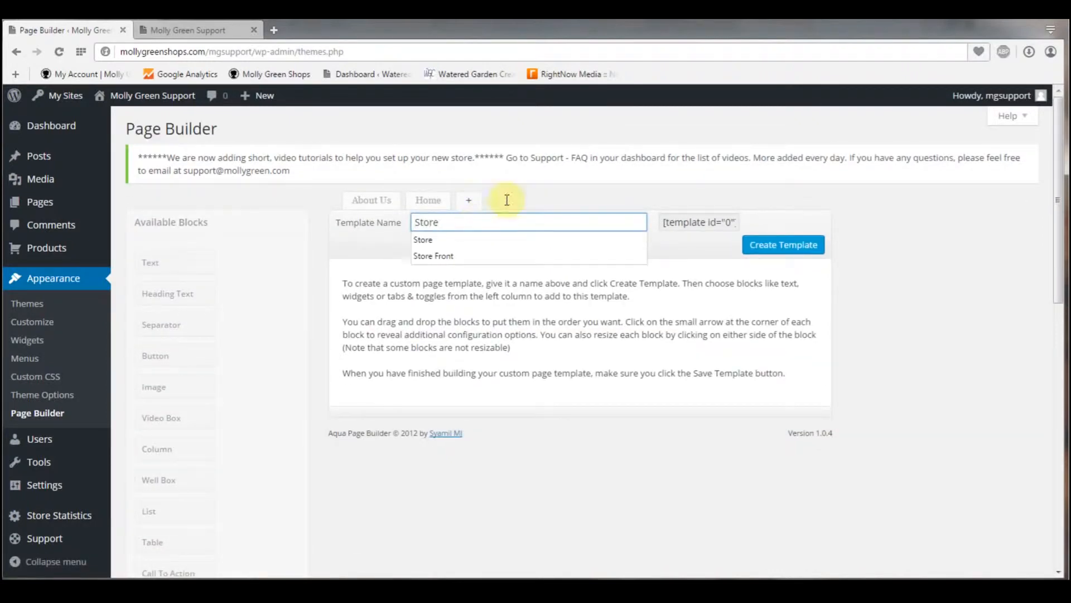
pyautogui.click(777, 245)
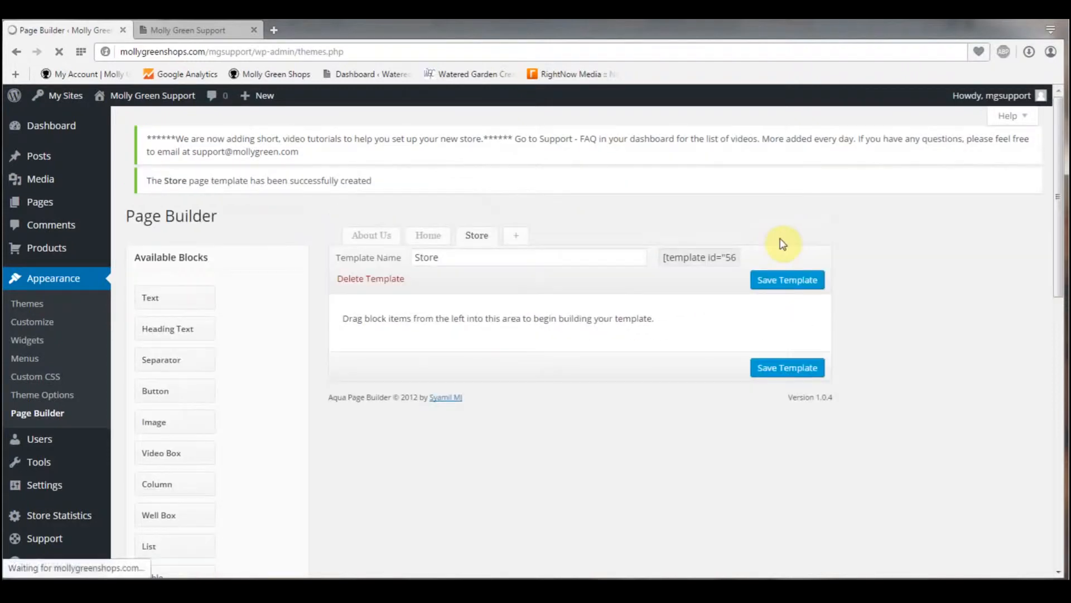
# Step: Add a Heading Text block reading "Welcome to my store." to the Store template
pyautogui.moveTo(164, 329); pyautogui.dragTo(373, 331)
pyautogui.click(414, 380)
pyautogui.write('Welcome to my store.')
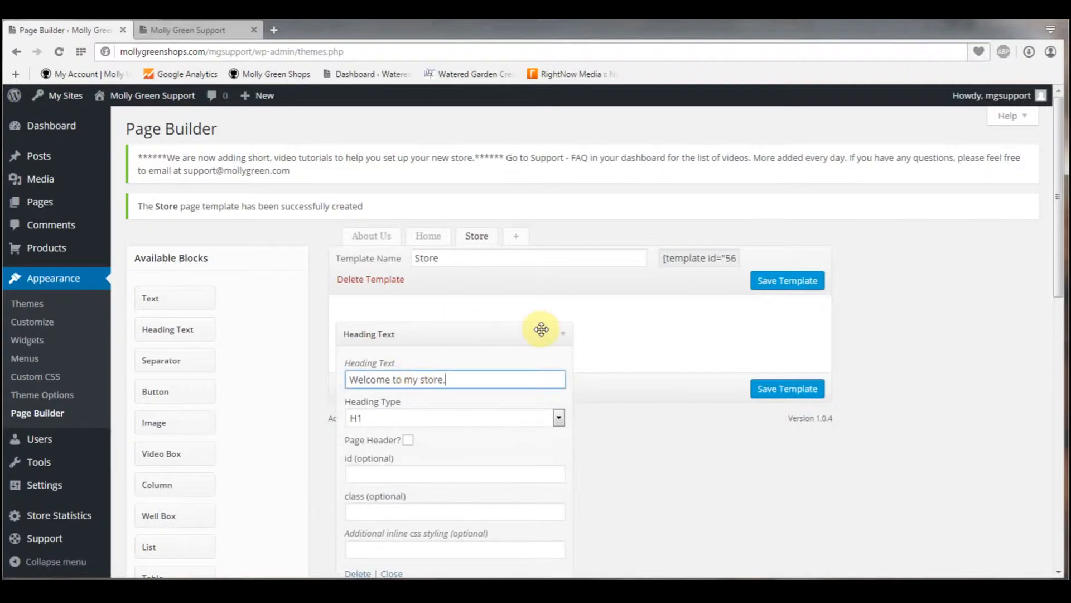
pyautogui.click(563, 334)
# Step: Add an [MP] Product Grid block below the heading and save the Store template
pyautogui.scroll(-10, 249, 406)
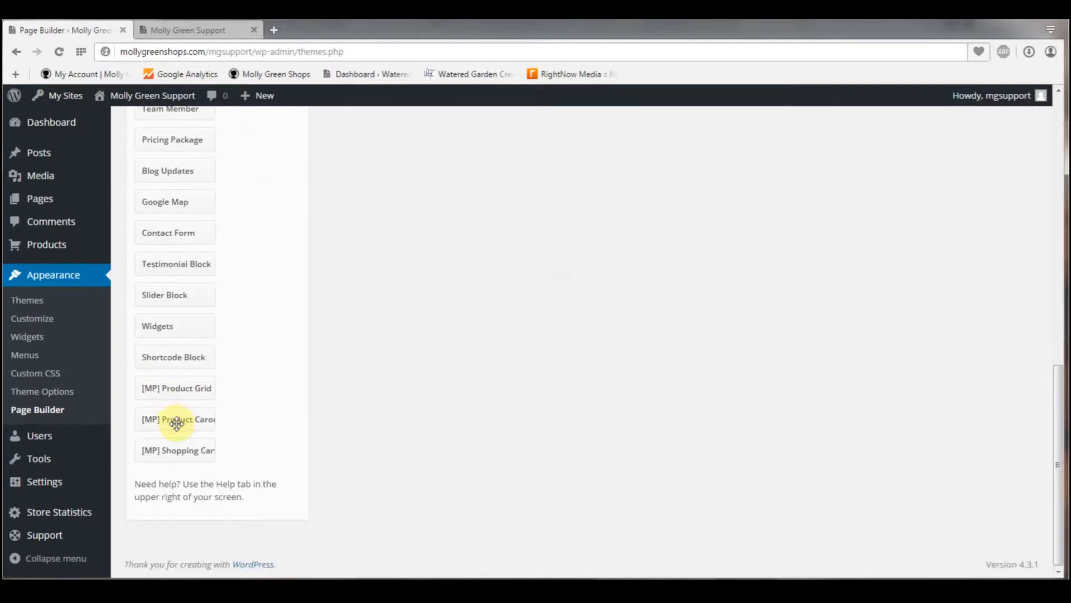
pyautogui.moveTo(179, 388); pyautogui.dragTo(386, 167)
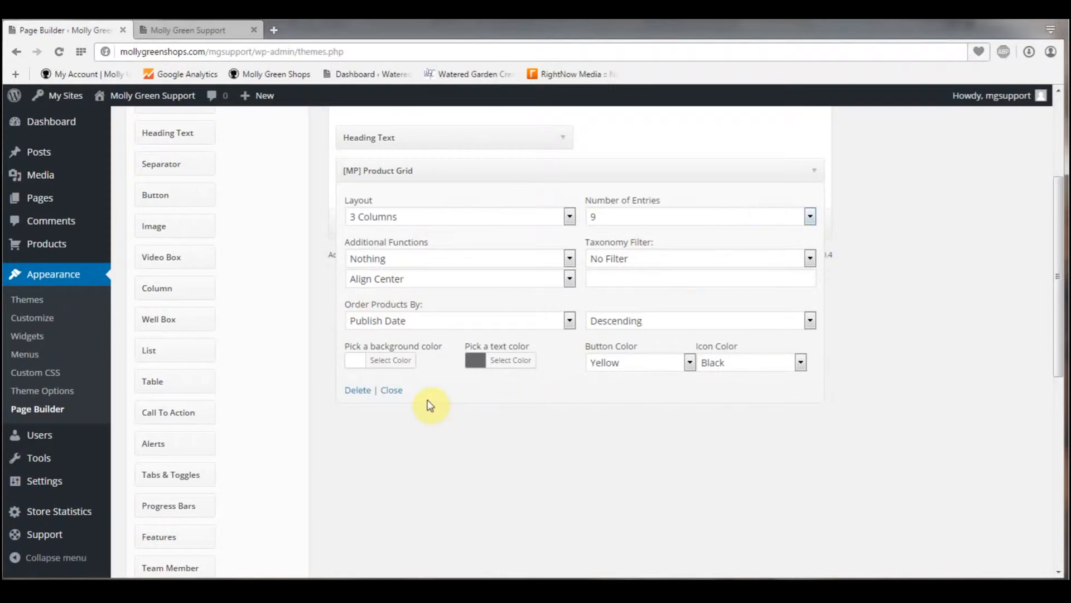
pyautogui.click(393, 390)
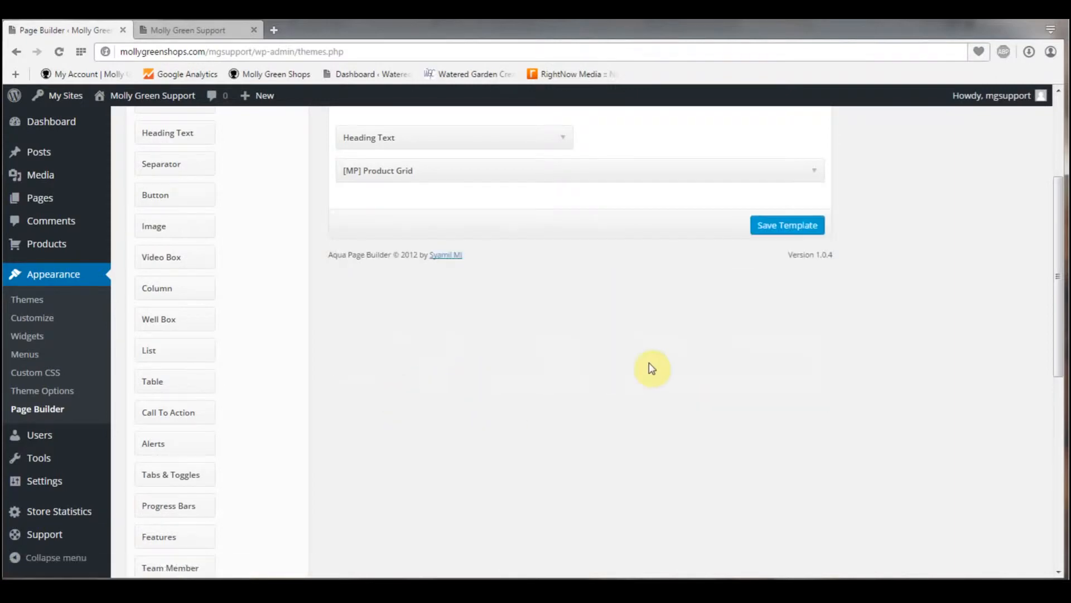
pyautogui.scroll(3, 650, 366)
pyautogui.click(791, 284)
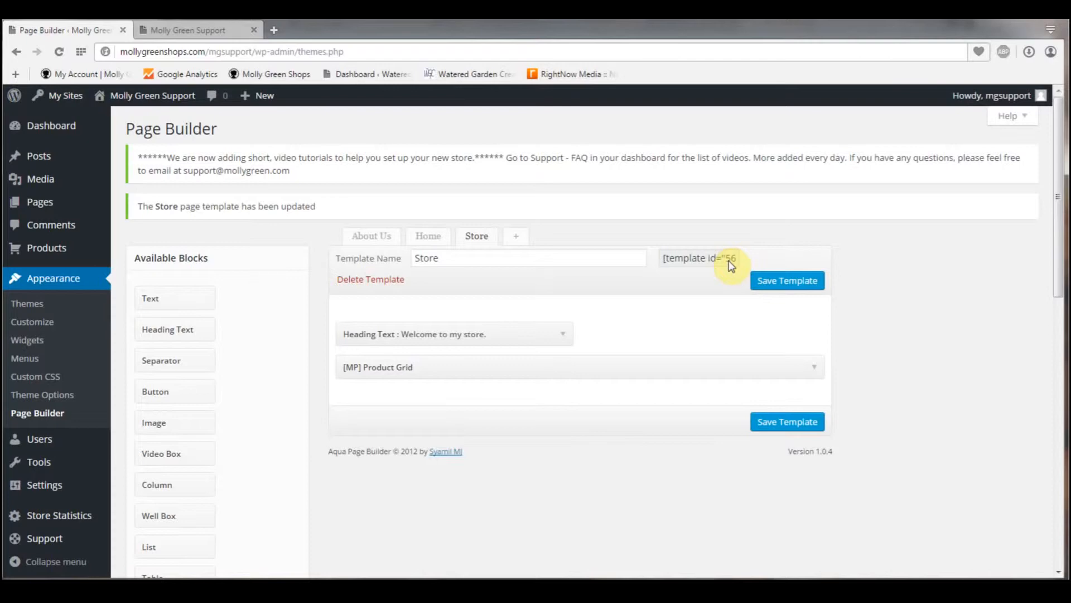
# Step: Set the Store Page Template ID to 56 in the theme's MarketPress settings and save all changes
pyautogui.click(71, 397)
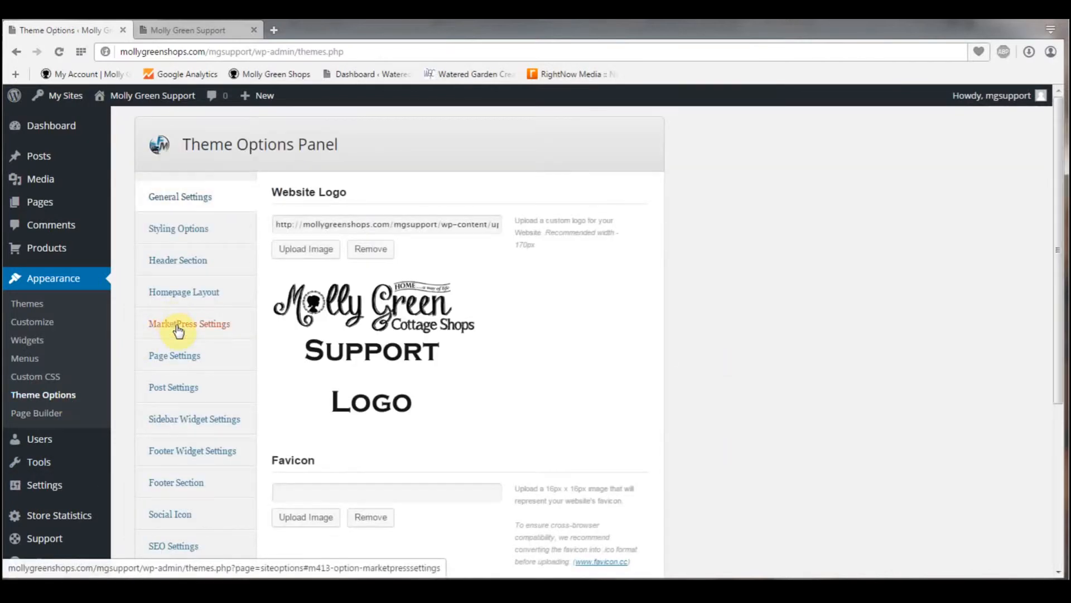
pyautogui.click(178, 328)
pyautogui.click(329, 223)
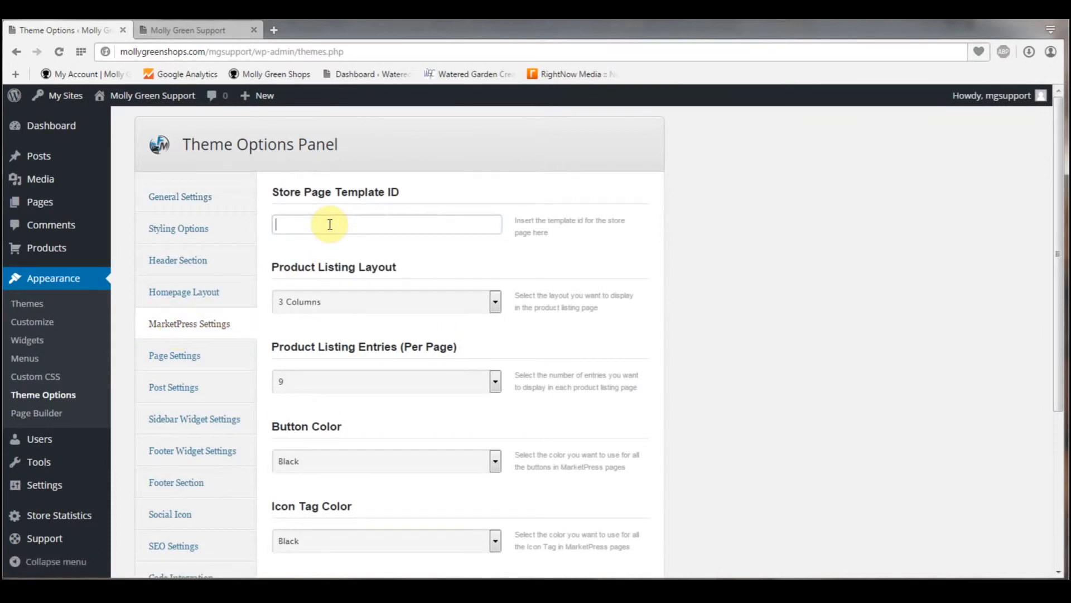
pyautogui.write('56')
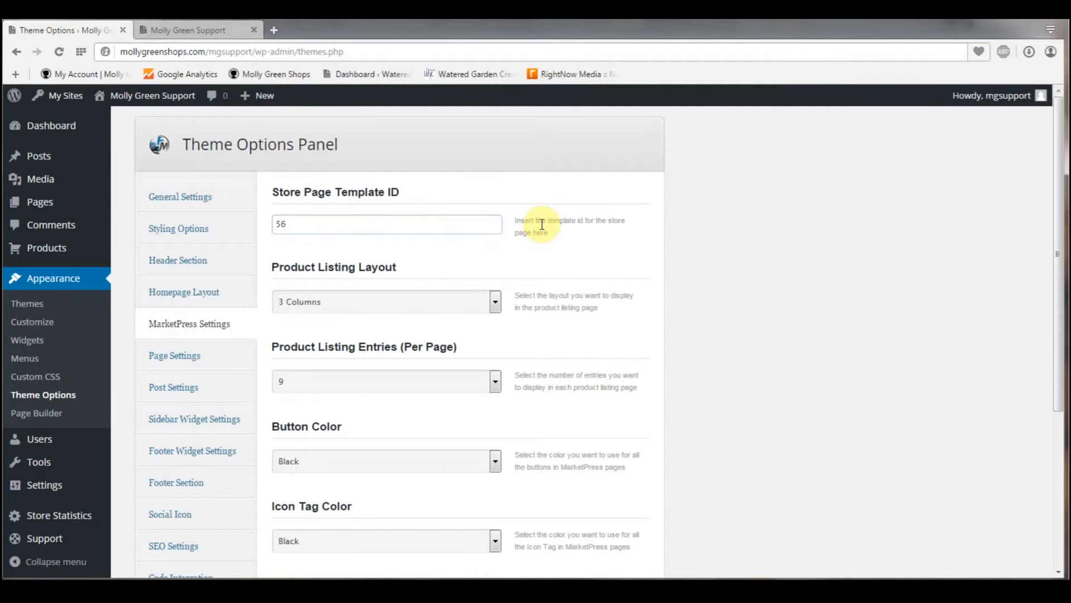
pyautogui.scroll(-3, 544, 226)
pyautogui.scroll(-3, 579, 530)
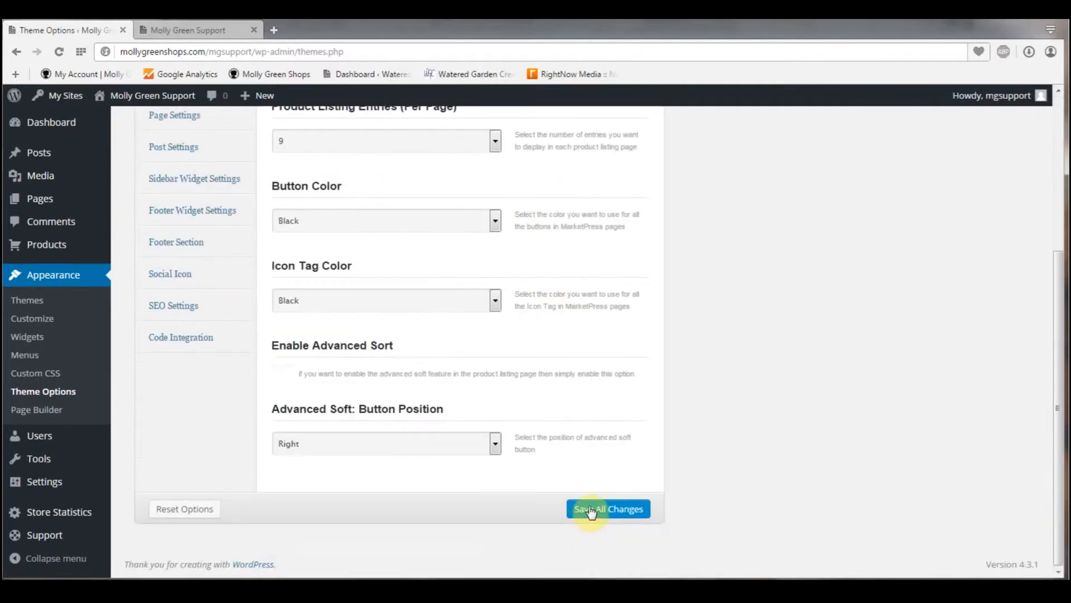
pyautogui.click(591, 509)
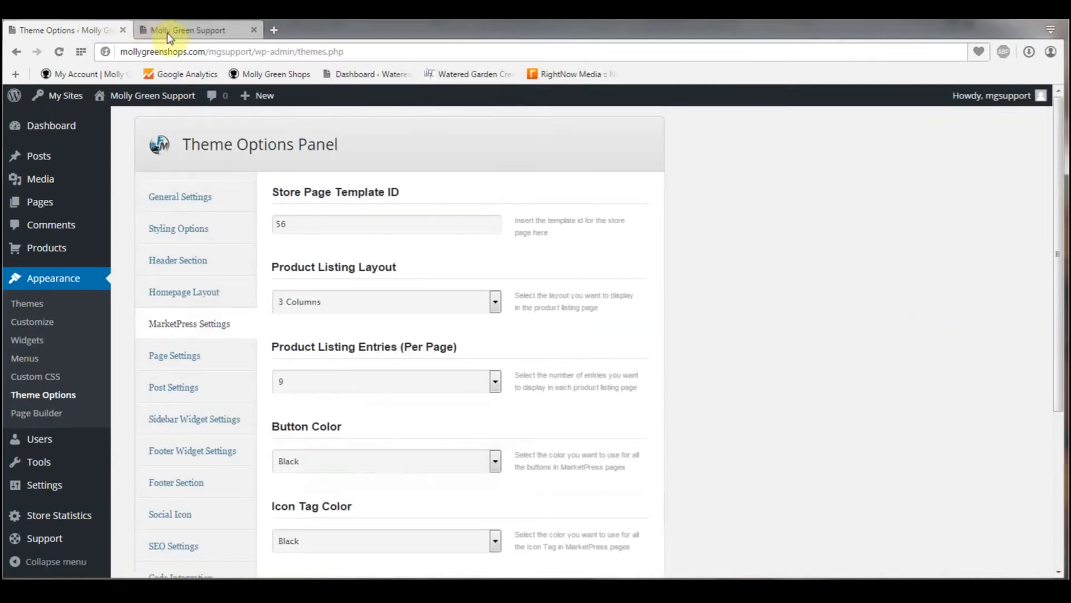
# Step: Reload the live store page and check how each product image in the grid displays
pyautogui.click(168, 29)
pyautogui.press('F5')
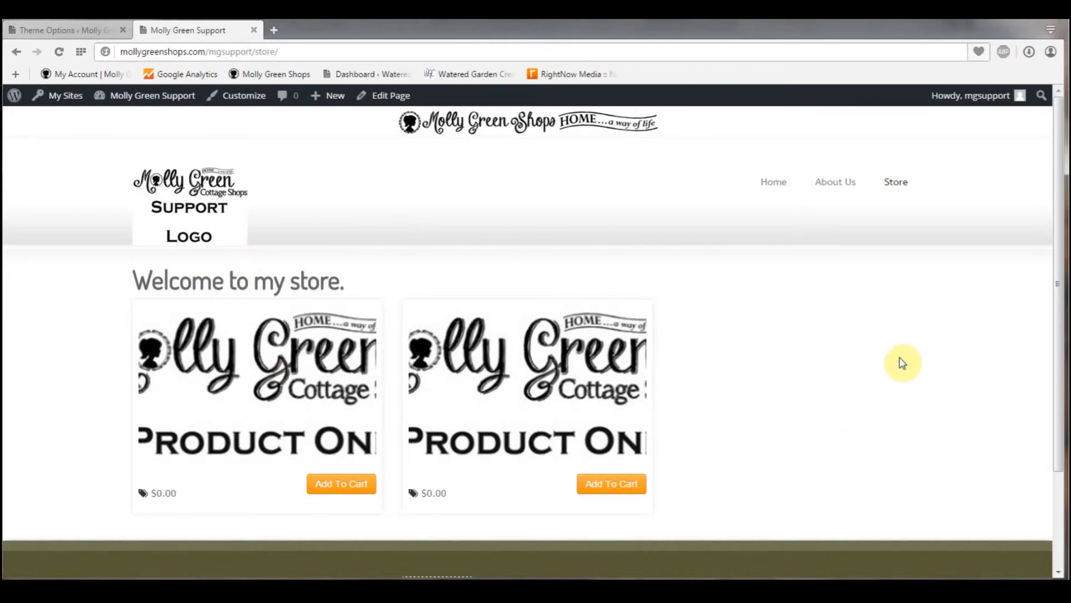
pyautogui.moveTo(275, 379)
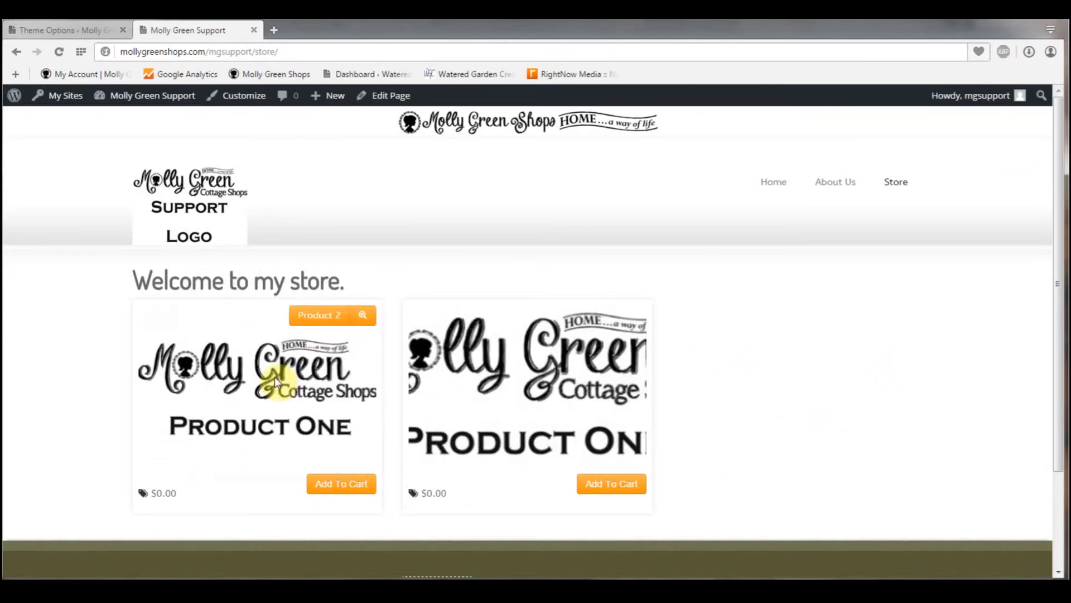
pyautogui.moveTo(503, 390)
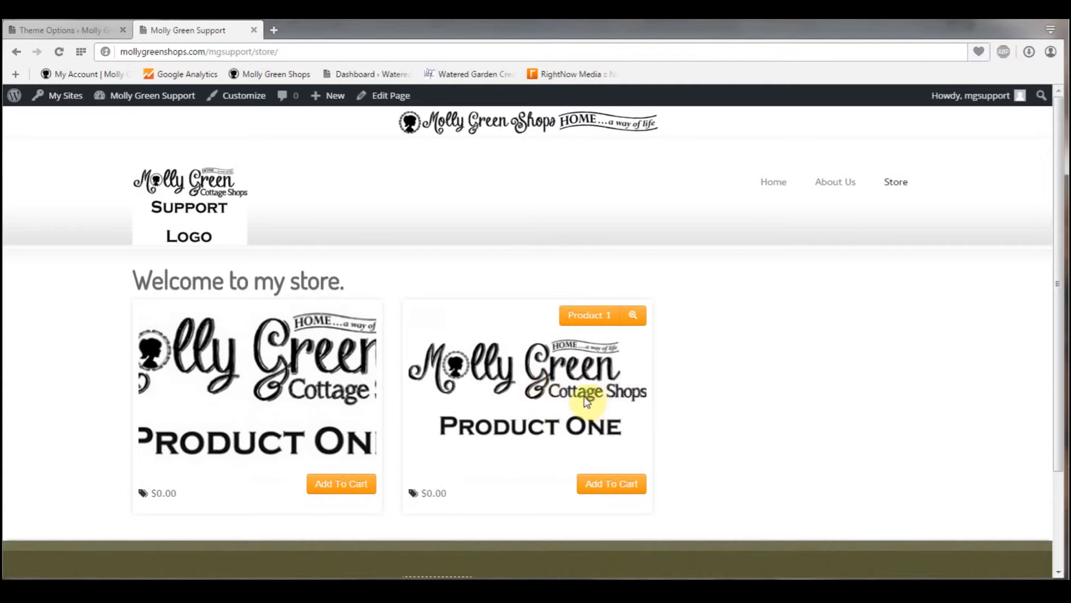
# Step: Replace the Custom CSS placeholder with "#mpt-product-grid .image-box img { transform: none !important; }", update it and reload the live store page
pyautogui.click(59, 33)
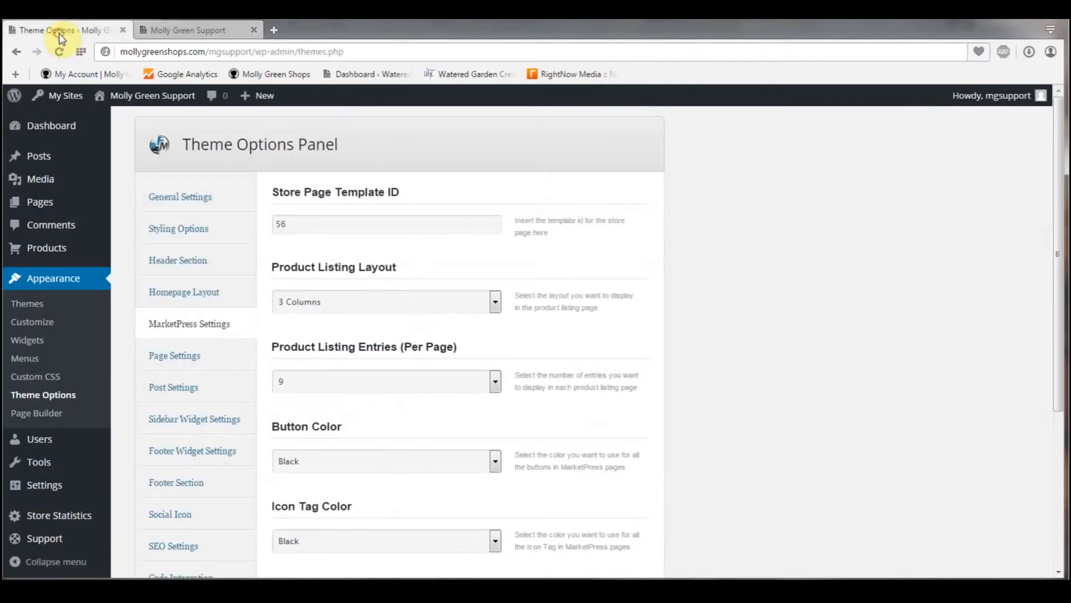
pyautogui.click(54, 377)
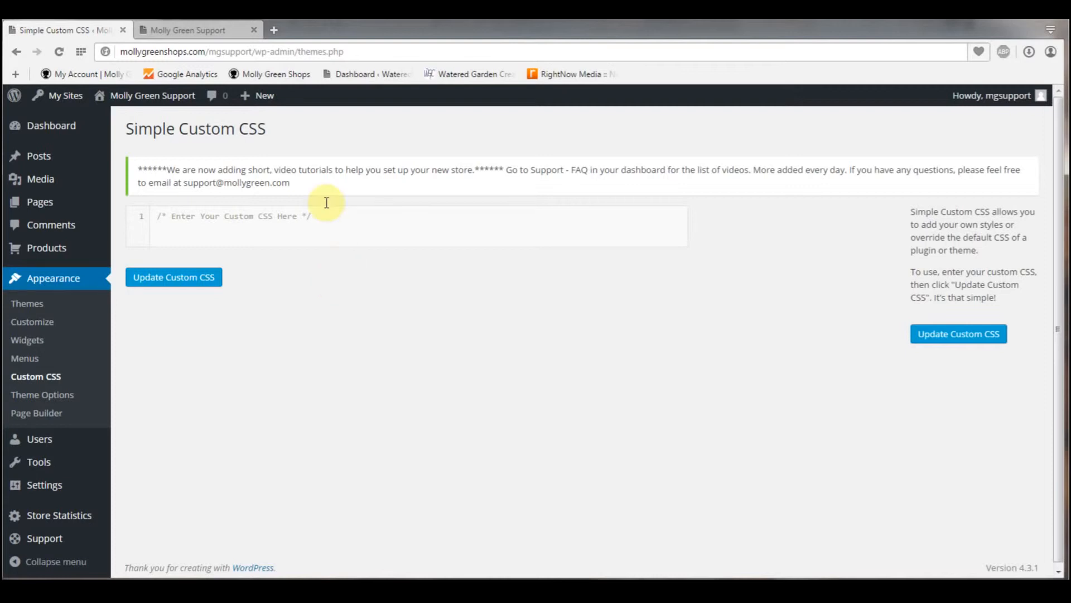
pyautogui.moveTo(352, 218); pyautogui.dragTo(149, 219)
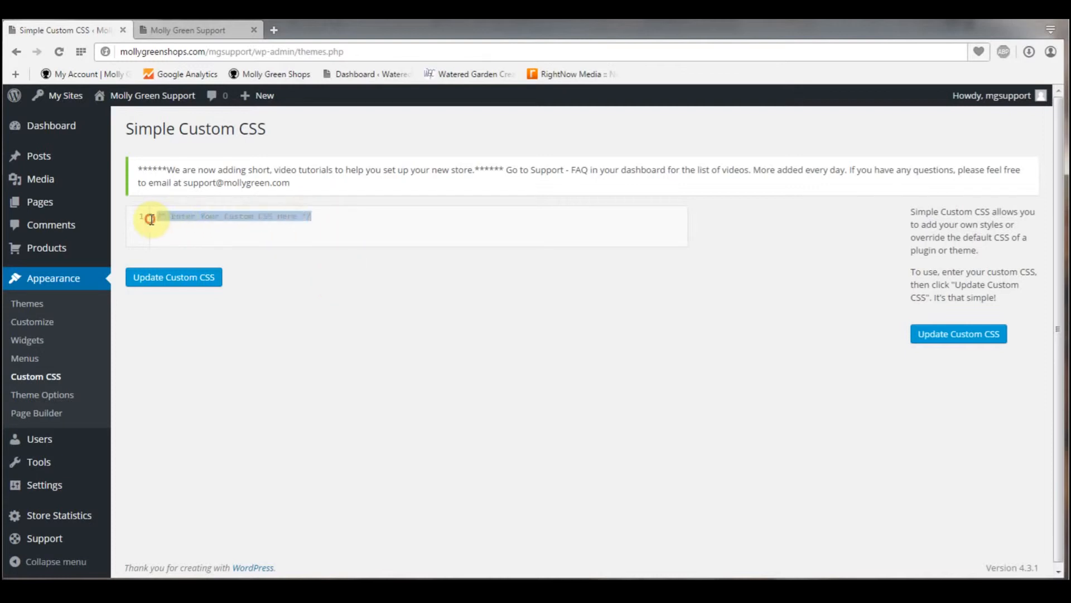
pyautogui.write('#mpt-product-grid .image-box img { transform: none !important; }')
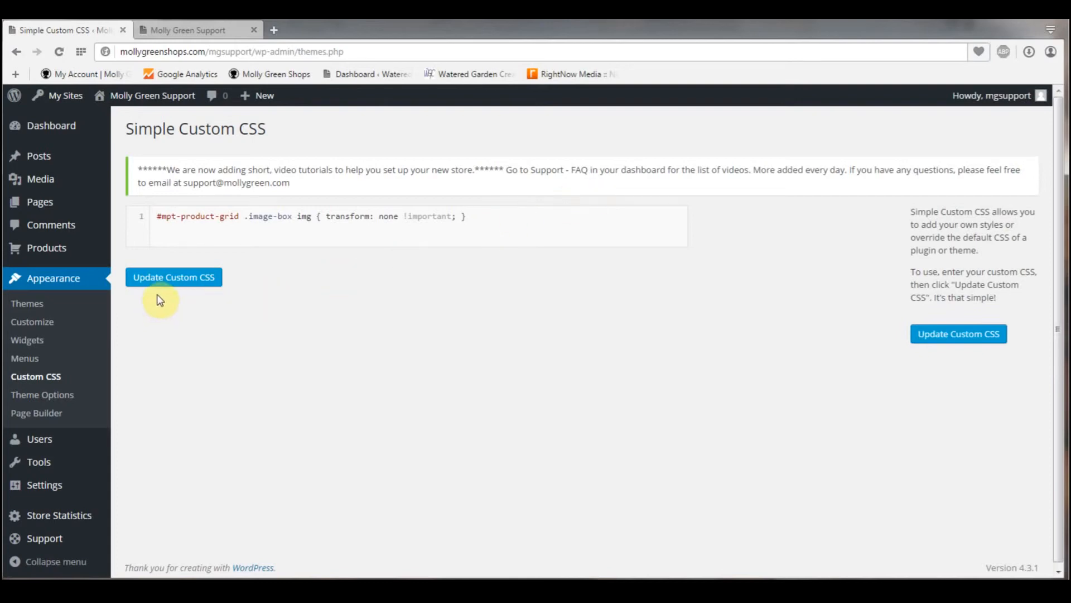
pyautogui.click(162, 279)
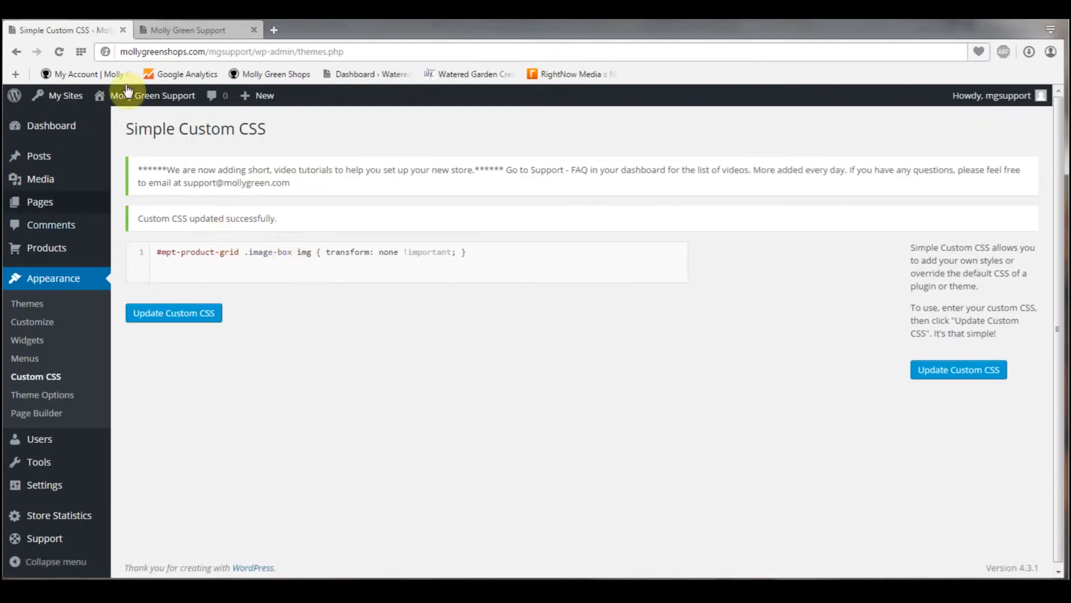
pyautogui.click(170, 31)
pyautogui.press('F5')
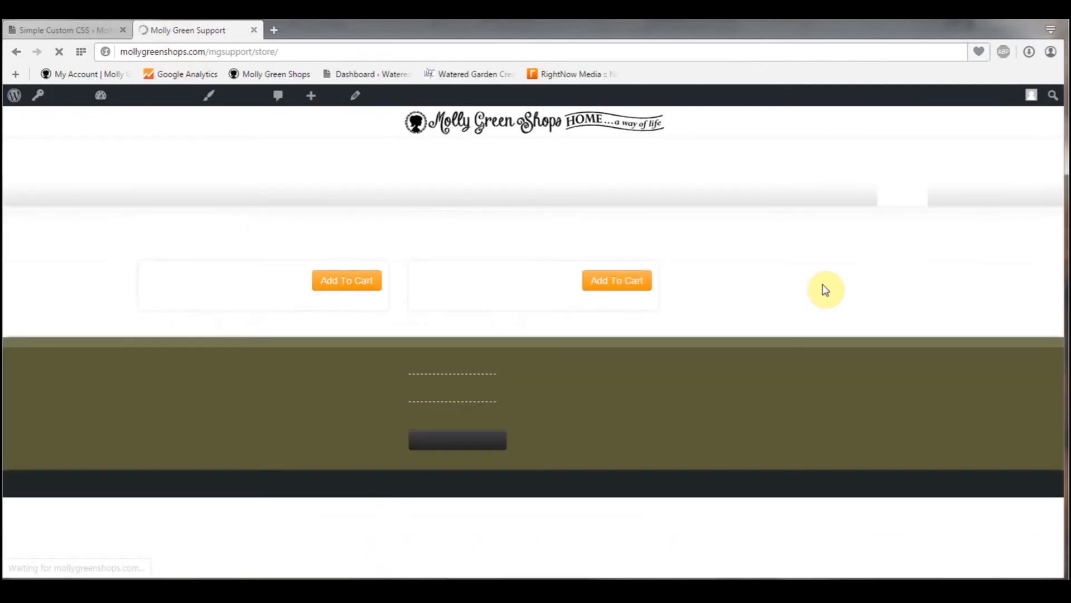